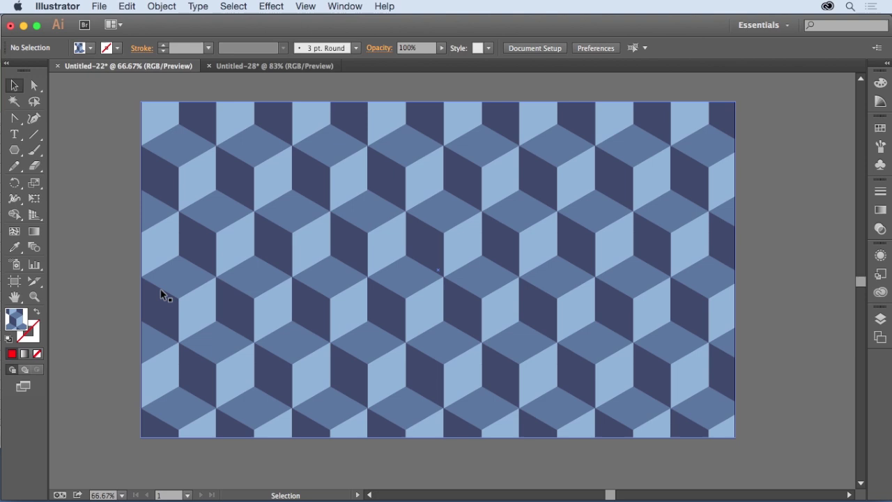
# In the Untitled-28 document, create a six-sided polygon of 100 px radius at the canvas centre
pyautogui.click(296, 65)
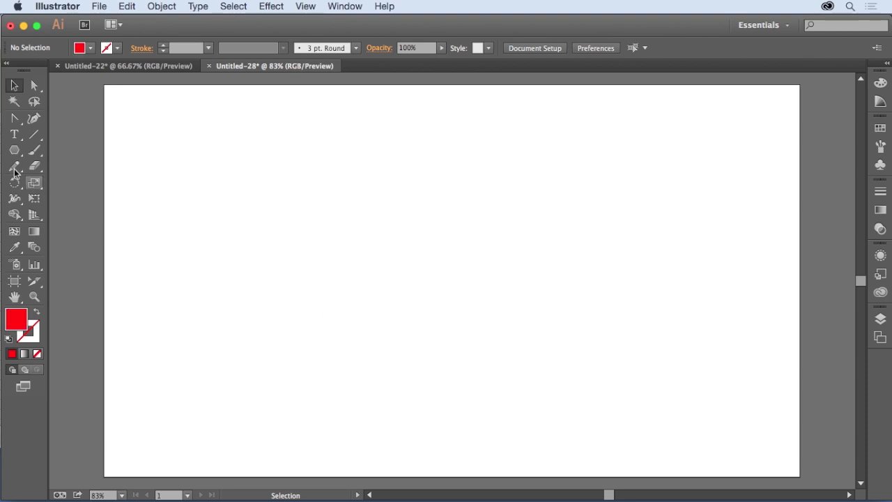
pyautogui.moveTo(14, 150)
pyautogui.mouseDown()
pyautogui.moveTo(83, 178)
pyautogui.moveTo(77, 197)
pyautogui.mouseUp()
pyautogui.click(446, 249)
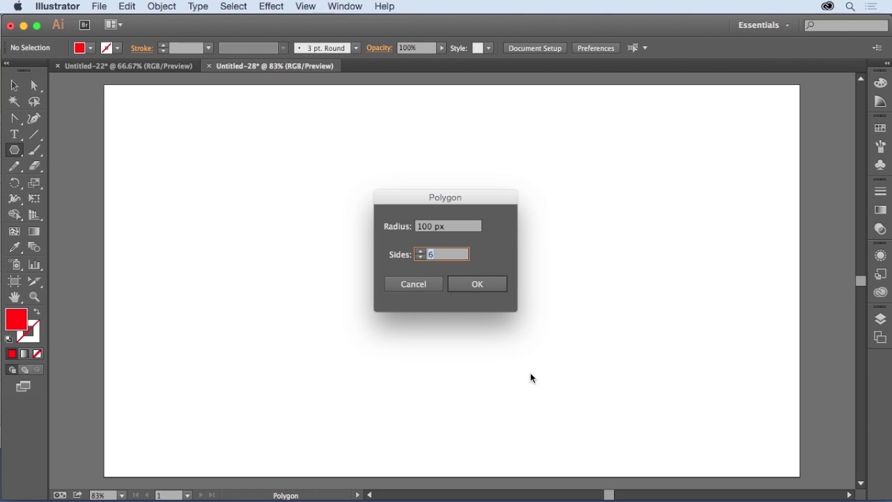
pyautogui.click(477, 285)
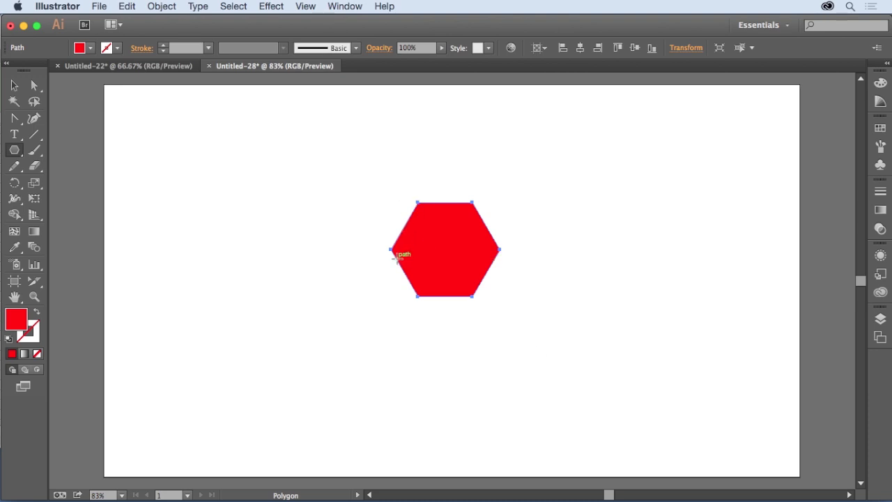
# Rotate the hexagon with Shift constraint so it stands point-up
pyautogui.click(14, 87)
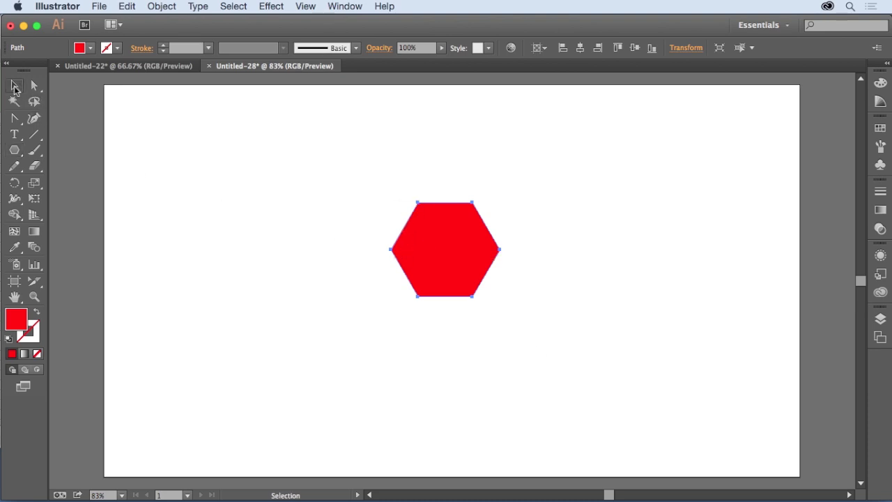
pyautogui.press('shift')
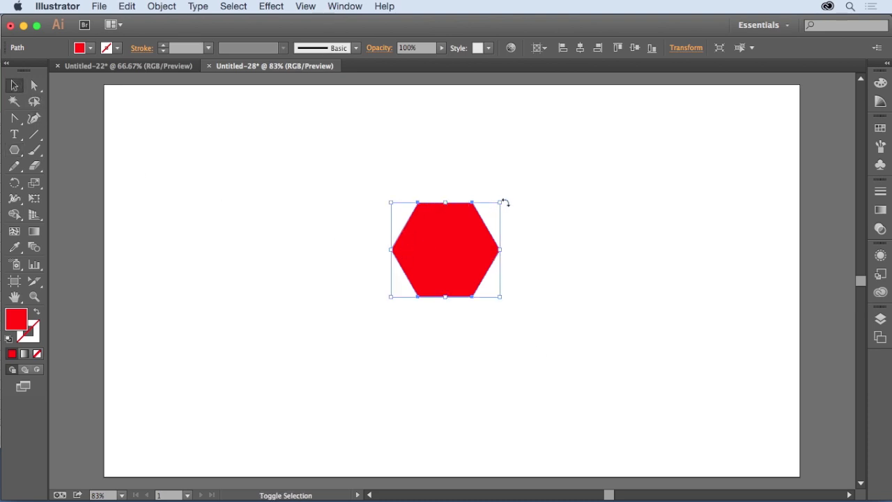
pyautogui.moveTo(506, 203); pyautogui.dragTo(516, 300)
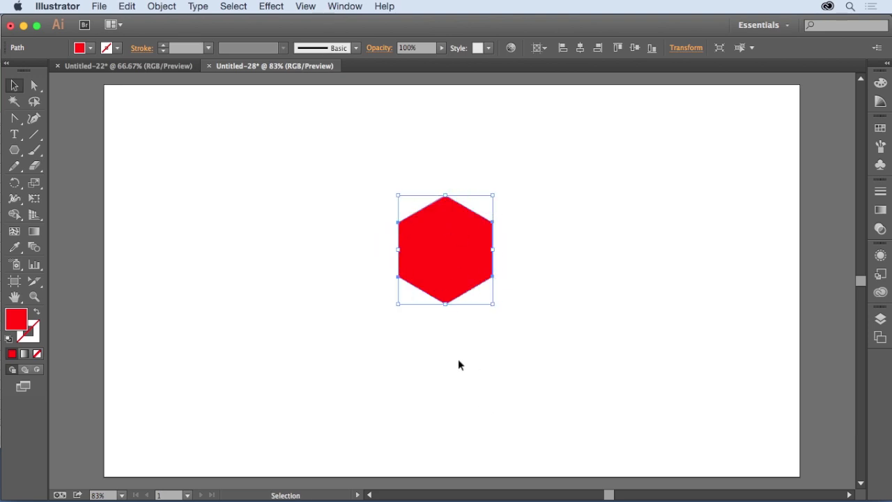
# Draw two diagonal lines and one vertical line joining opposite hexagon corners through the centre
pyautogui.click(35, 135)
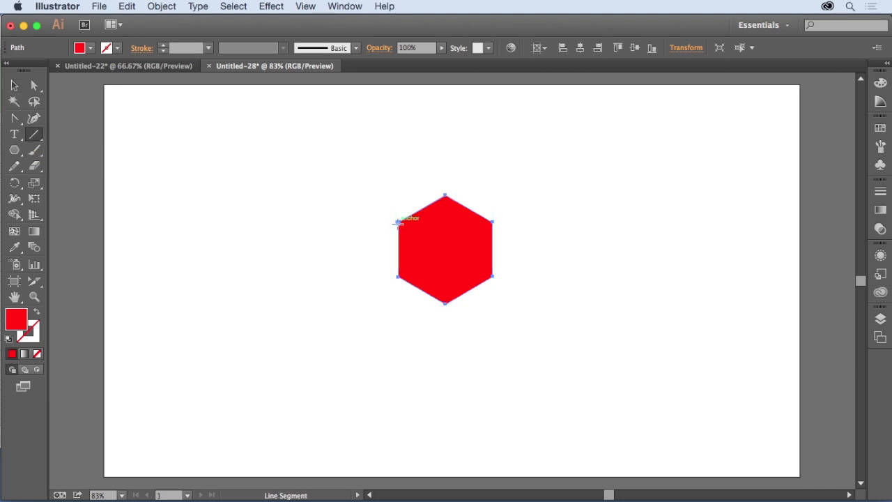
pyautogui.moveTo(398, 221); pyautogui.dragTo(492, 276)
pyautogui.moveTo(492, 222); pyautogui.dragTo(398, 276)
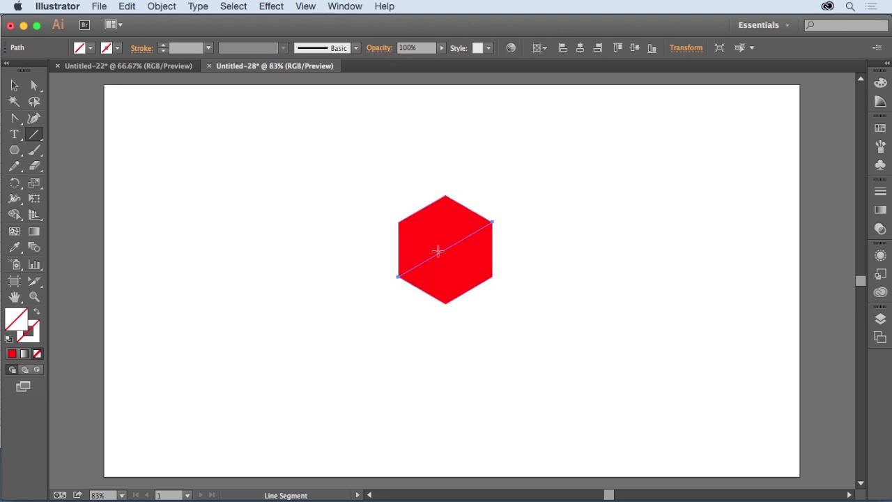
pyautogui.moveTo(445, 196); pyautogui.dragTo(445, 304)
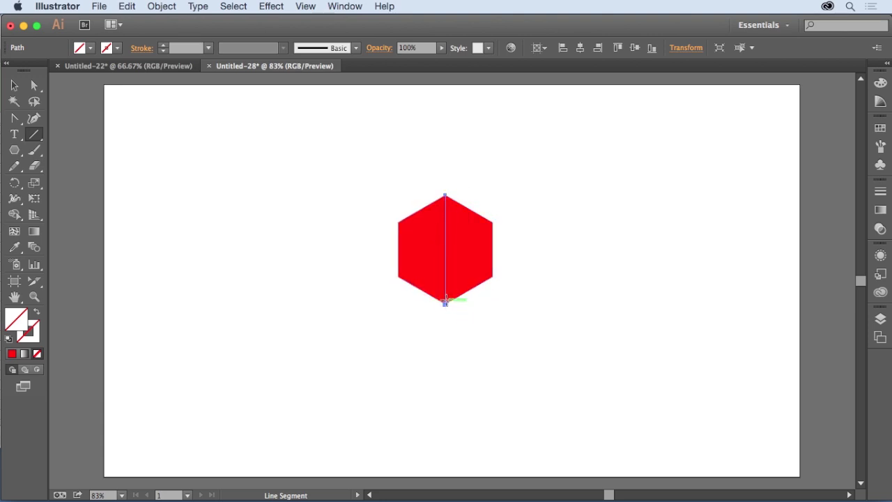
# Select all and use Shape Builder to merge triangle pairs into the top and side rhombus faces
pyautogui.press('super+a')
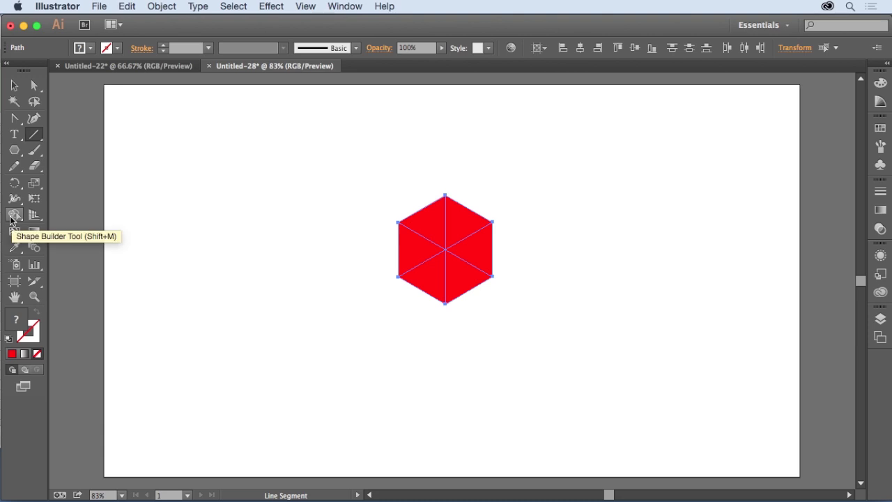
pyautogui.click(11, 220)
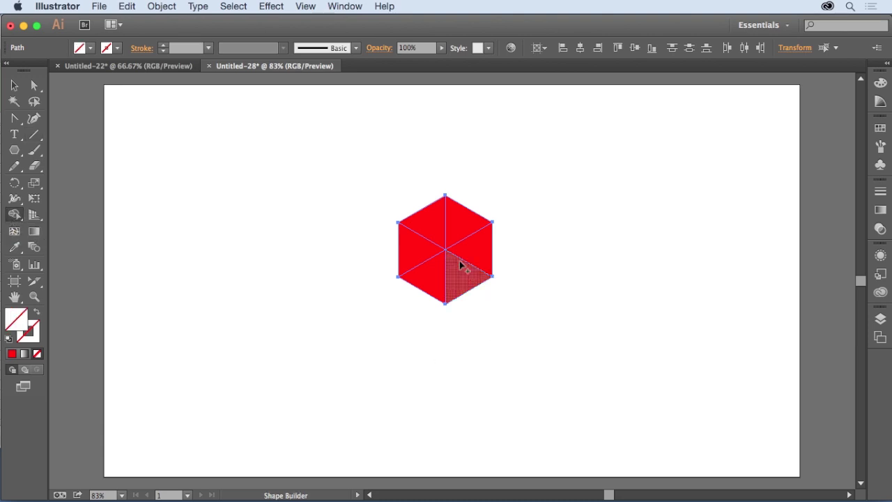
pyautogui.moveTo(433, 227)
pyautogui.mouseDown()
pyautogui.moveTo(462, 228)
pyautogui.moveTo(464, 284)
pyautogui.mouseUp()
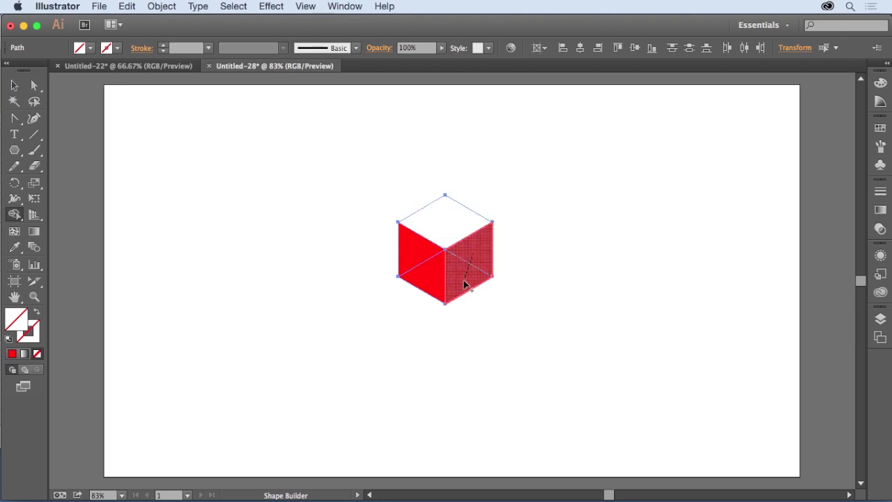
pyautogui.moveTo(411, 255); pyautogui.dragTo(434, 279)
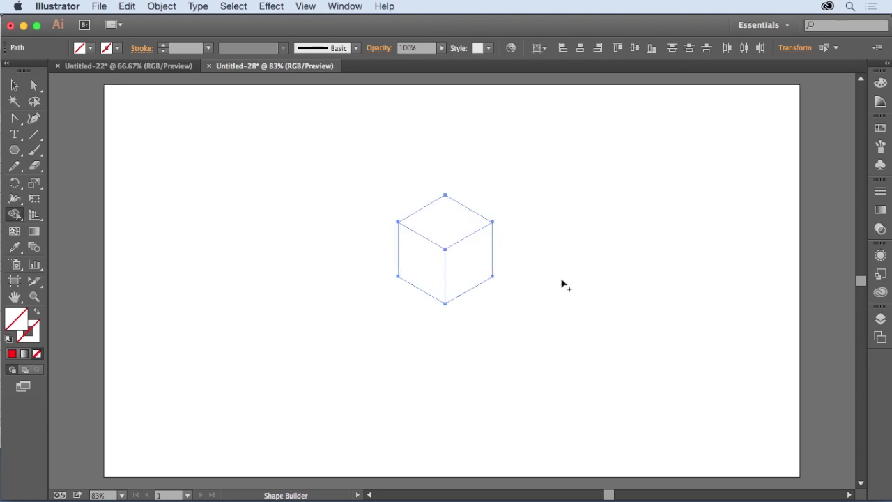
# With the Swatches panel shown, fill the cube's left face with a dark green from the Color Picker
pyautogui.press('v')
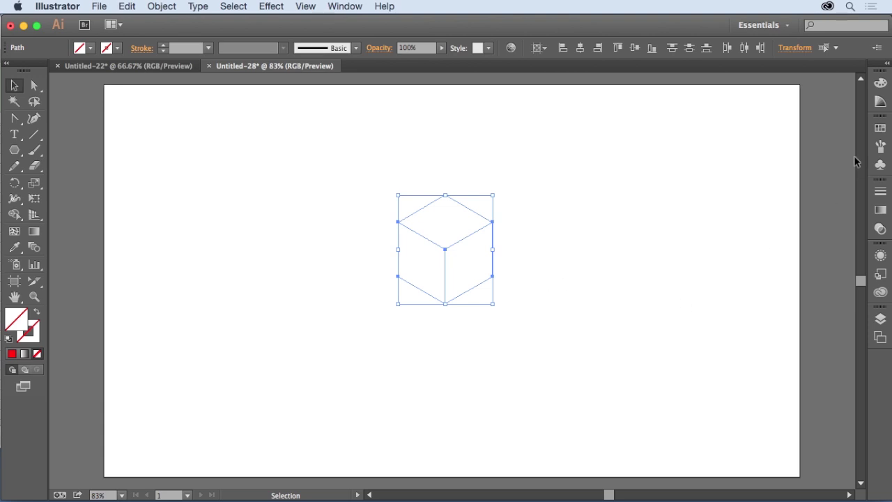
pyautogui.click(880, 128)
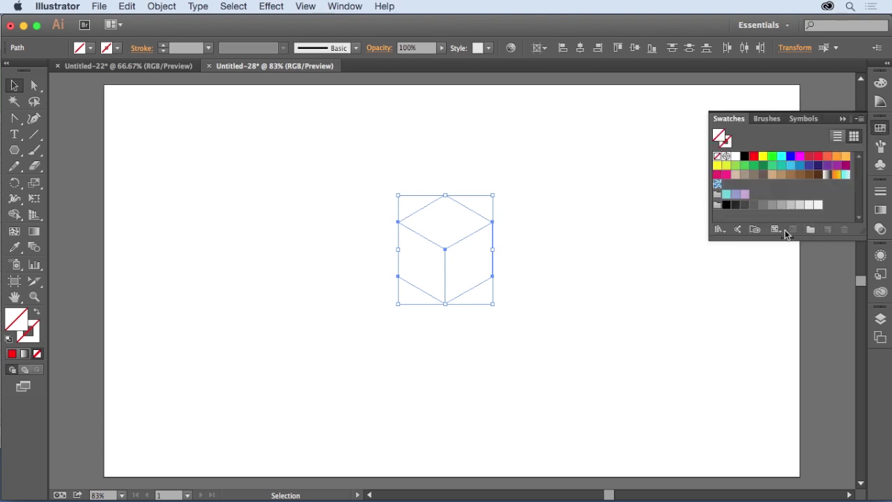
pyautogui.click(478, 262)
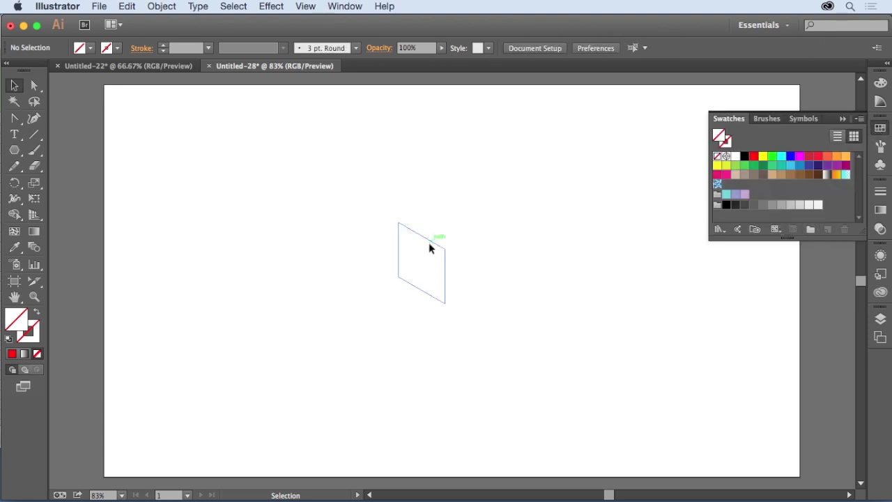
pyautogui.click(428, 244)
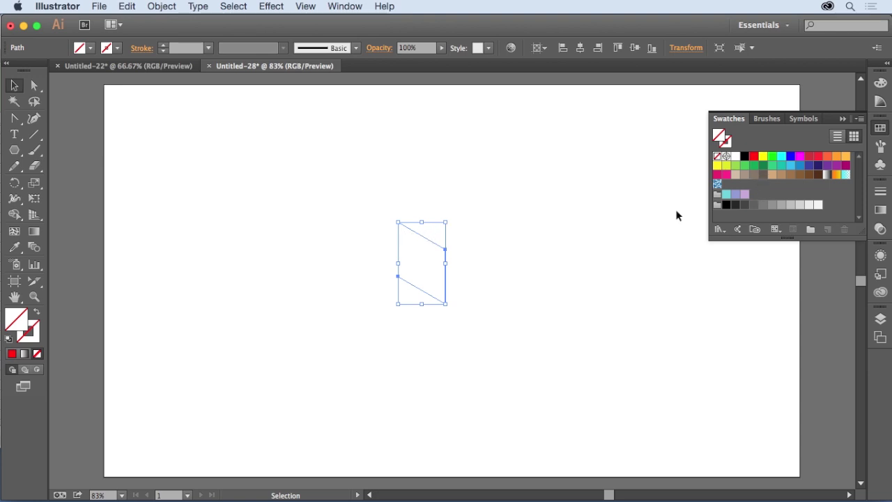
pyautogui.doubleClick(17, 319)
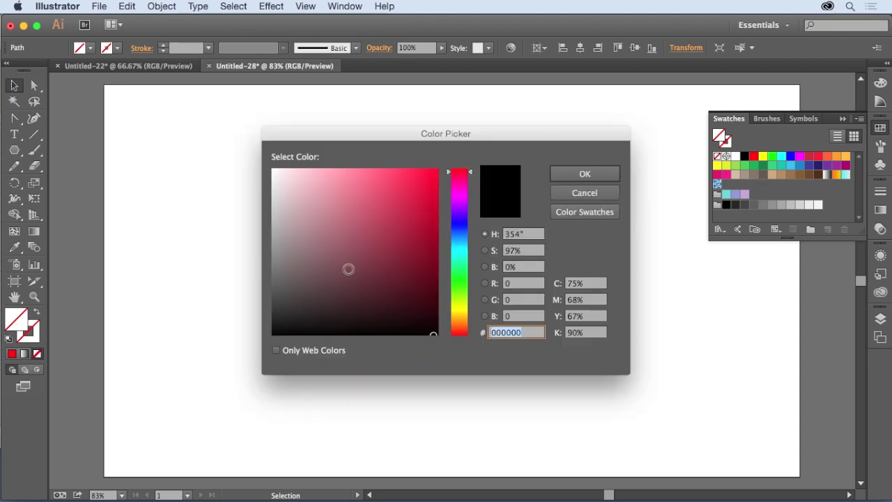
pyautogui.click(460, 279)
pyautogui.moveTo(437, 228)
pyautogui.mouseDown()
pyautogui.moveTo(433, 273)
pyautogui.moveTo(436, 260)
pyautogui.mouseUp()
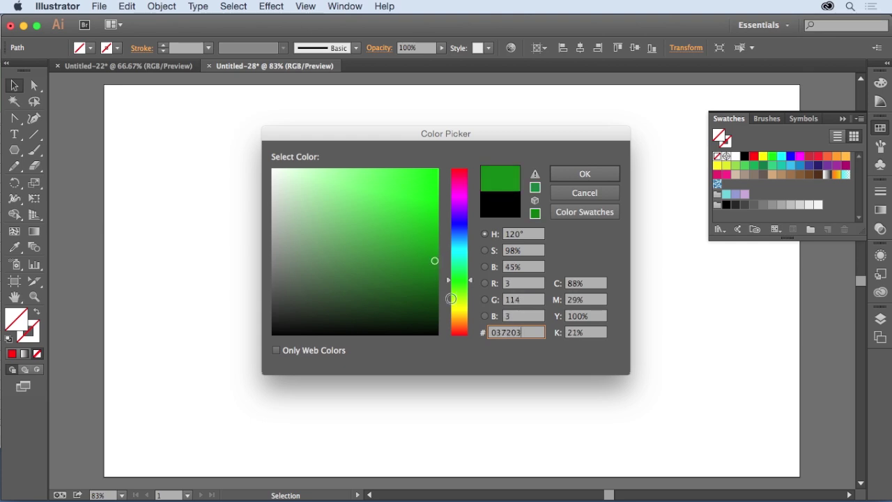
pyautogui.click(592, 174)
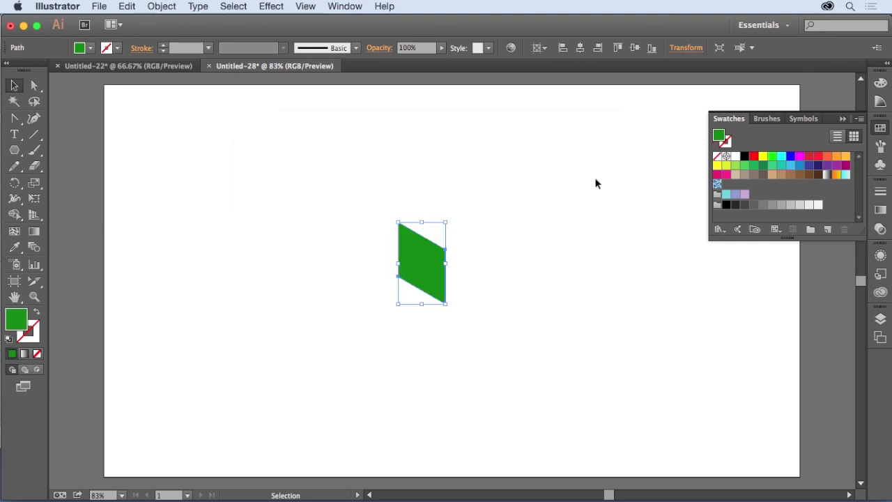
# Fill the cube's top face with green, then refine it to a lighter green
pyautogui.click(456, 223)
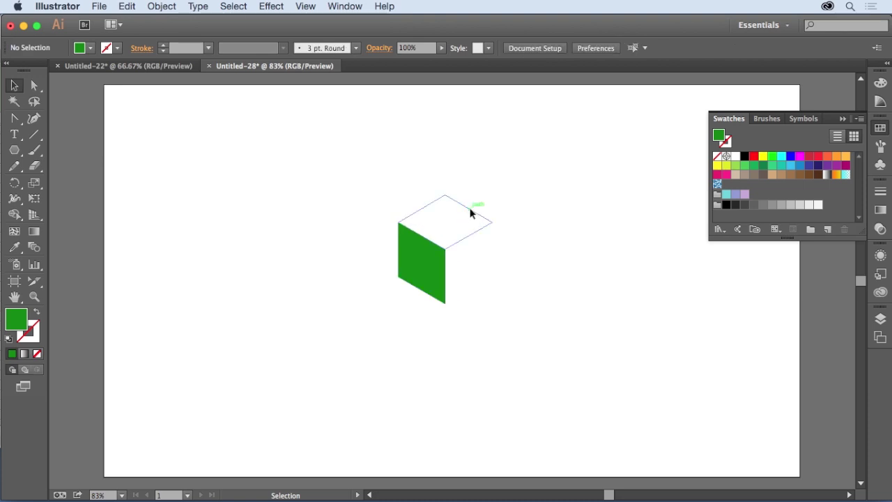
pyautogui.click(470, 213)
pyautogui.doubleClick(18, 319)
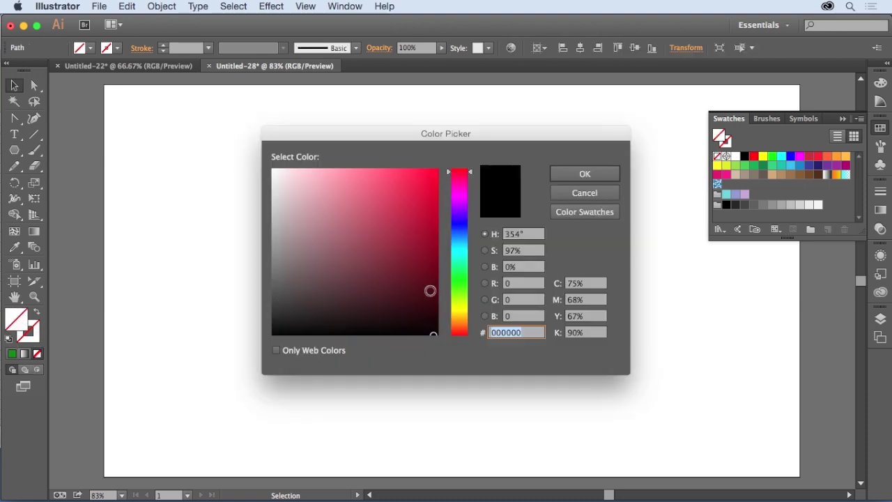
pyautogui.moveTo(441, 134); pyautogui.dragTo(566, 154)
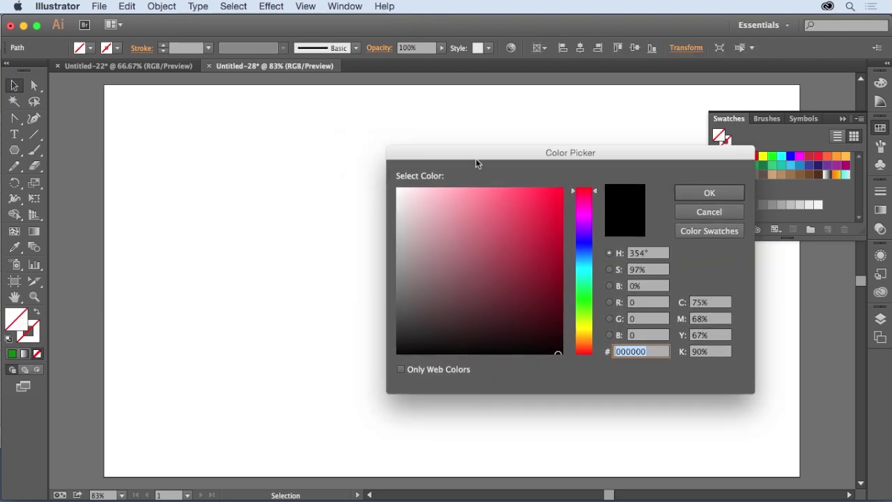
pyautogui.moveTo(484, 151); pyautogui.dragTo(547, 148)
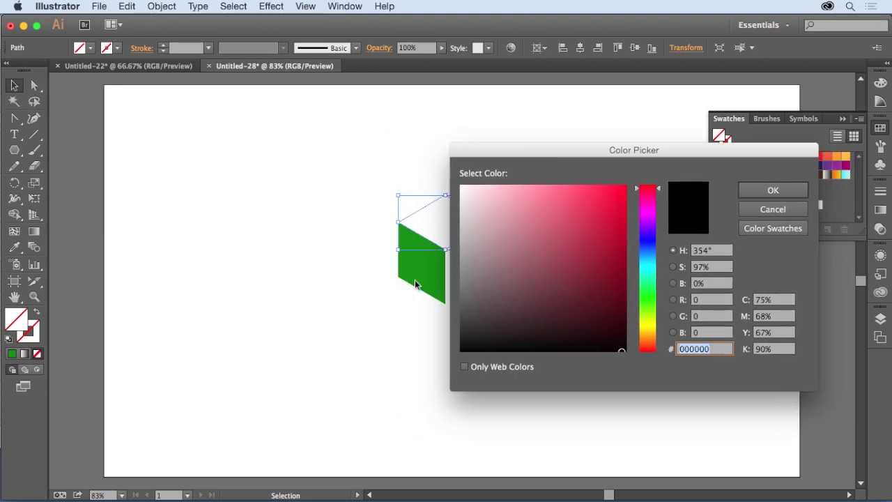
pyautogui.click(643, 299)
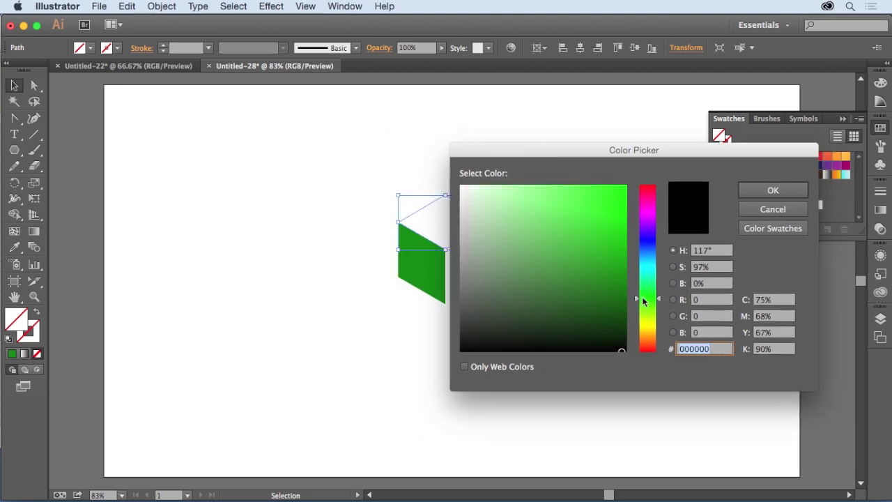
pyautogui.moveTo(623, 279); pyautogui.dragTo(623, 257)
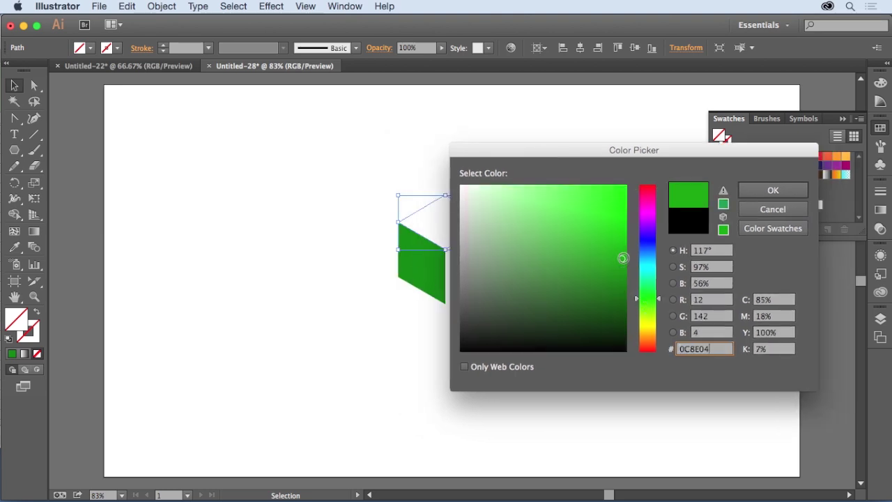
pyautogui.click(763, 190)
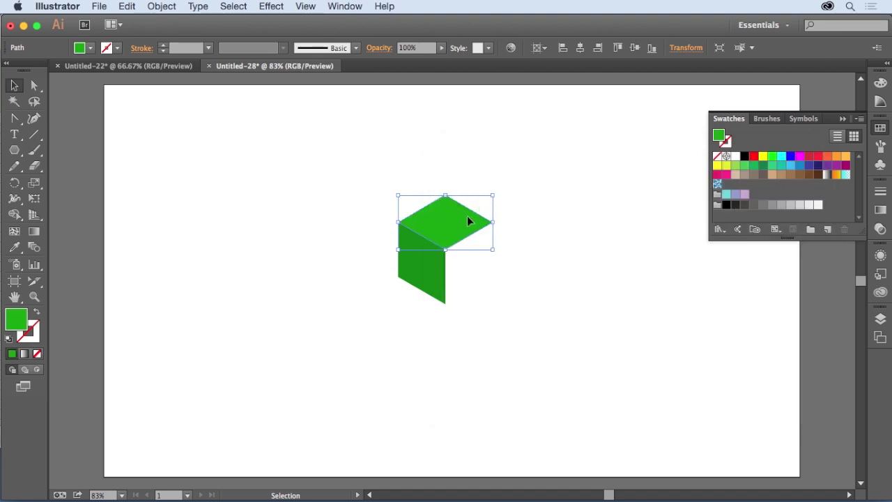
pyautogui.doubleClick(16, 318)
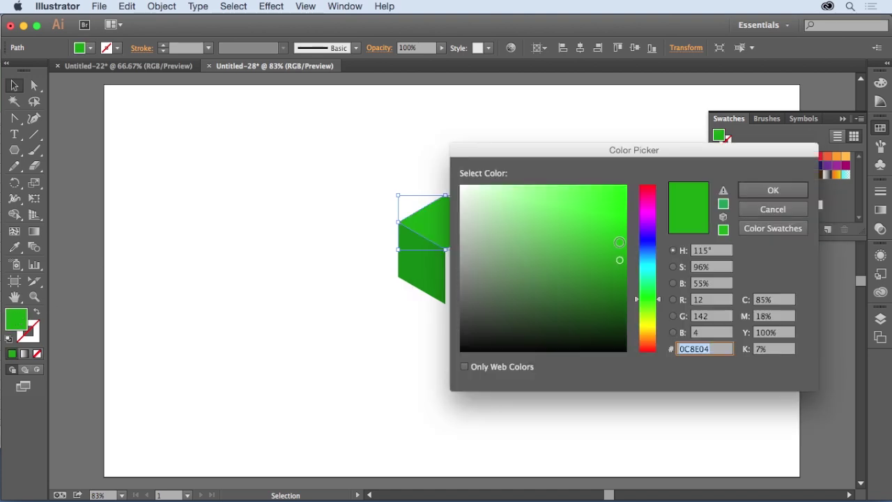
pyautogui.click(621, 238)
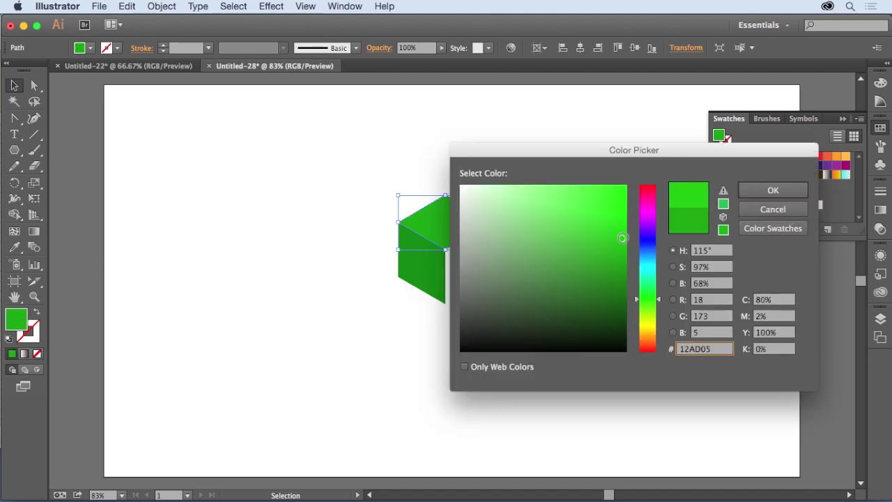
pyautogui.click(763, 191)
# Fill the cube's right face with a bright green
pyautogui.click(506, 301)
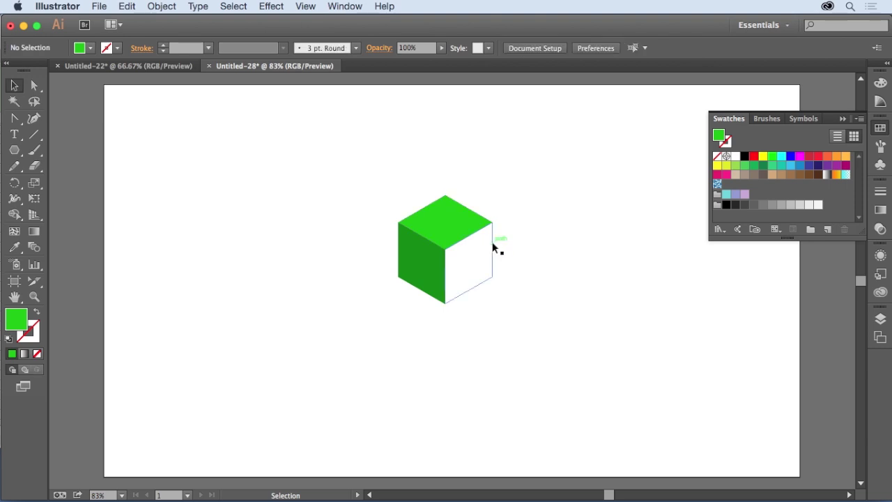
pyautogui.click(493, 247)
pyautogui.doubleClick(14, 322)
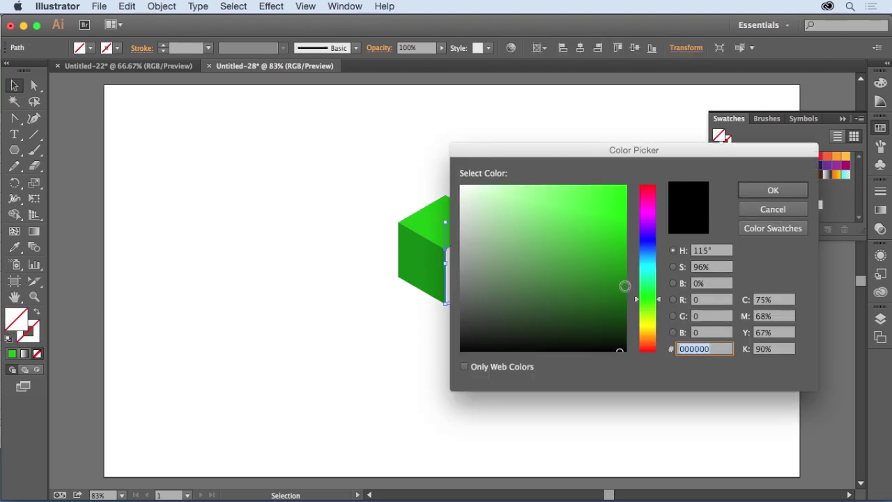
pyautogui.click(621, 193)
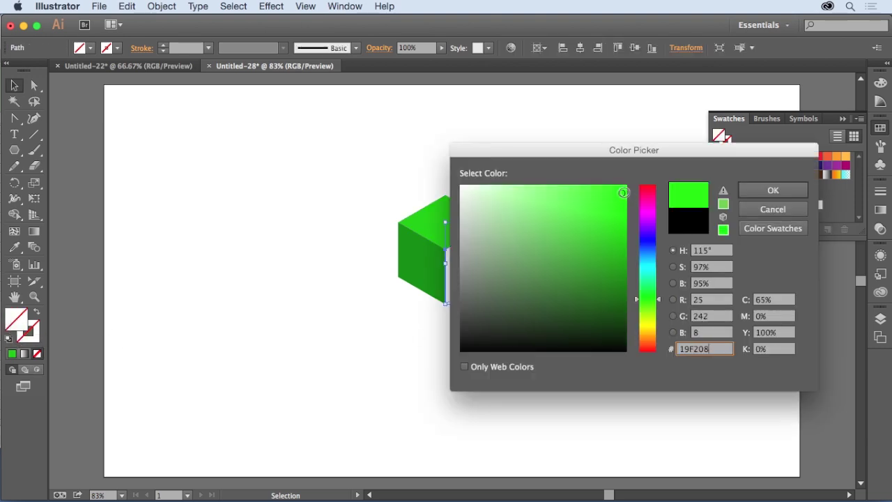
pyautogui.click(763, 192)
pyautogui.click(513, 446)
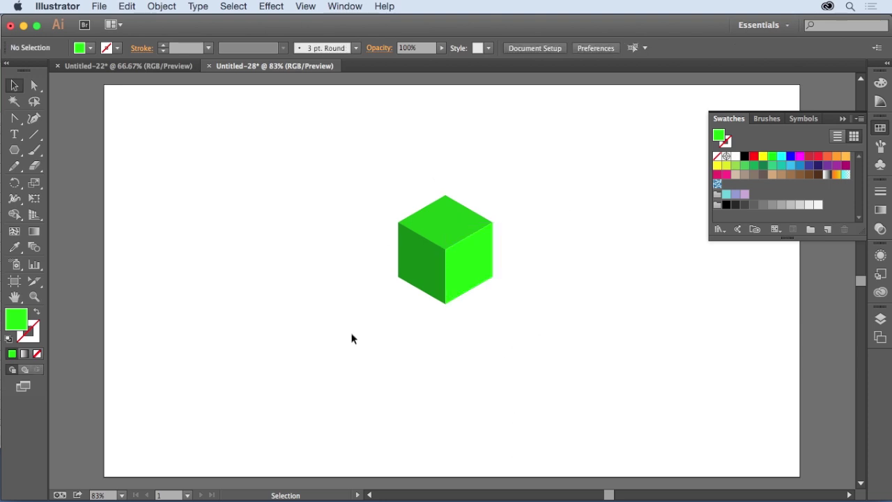
# Make a pattern from the selected cube with Hex by Row tile type and click Done
pyautogui.moveTo(514, 168); pyautogui.dragTo(311, 337)
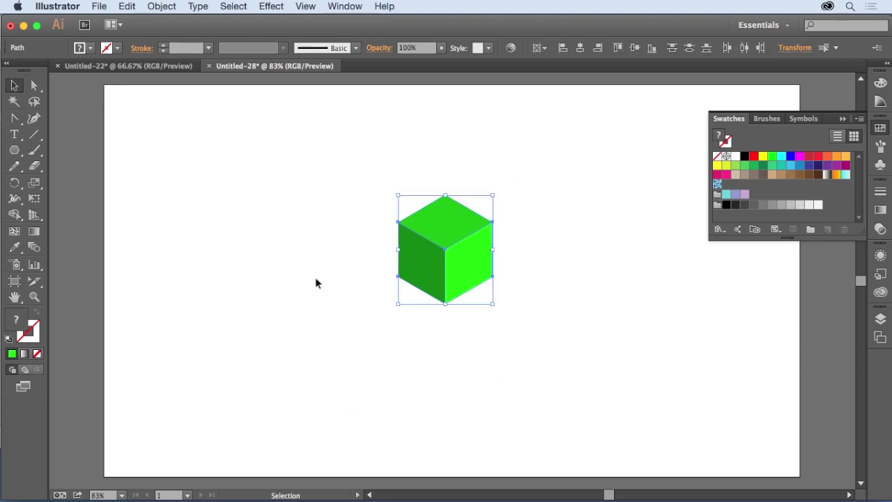
pyautogui.click(169, 8)
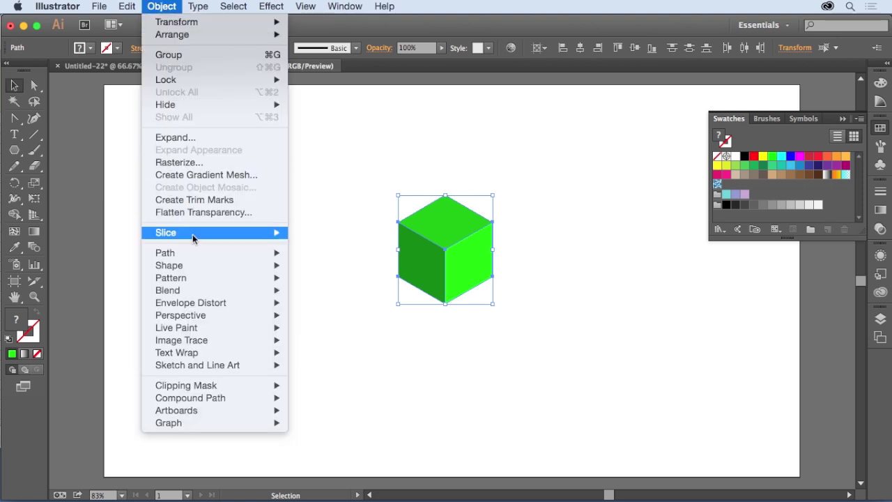
pyautogui.click(324, 276)
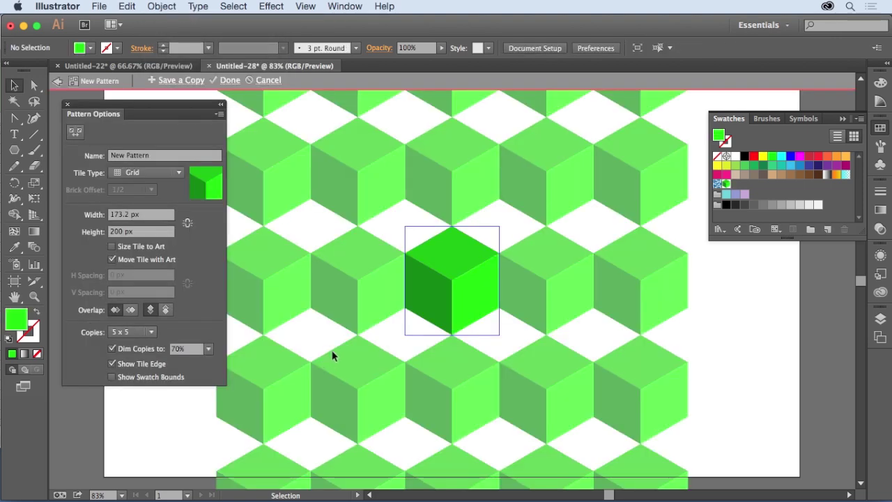
pyautogui.click(148, 175)
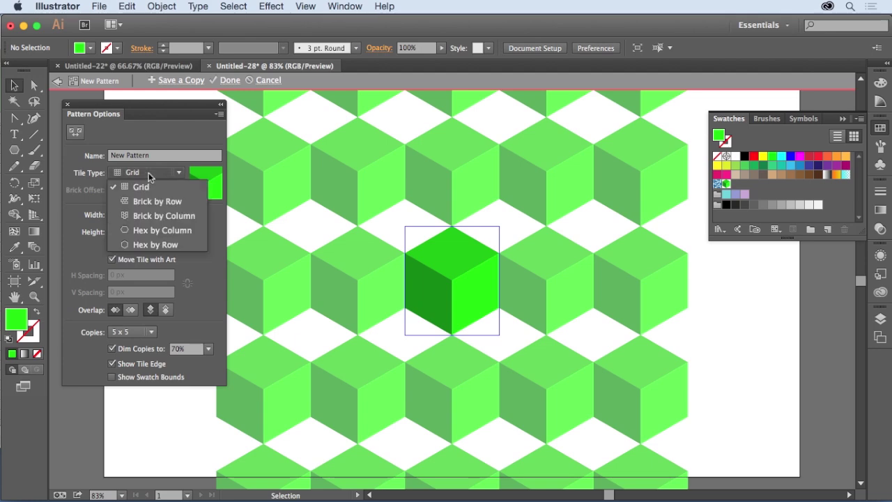
pyautogui.click(159, 244)
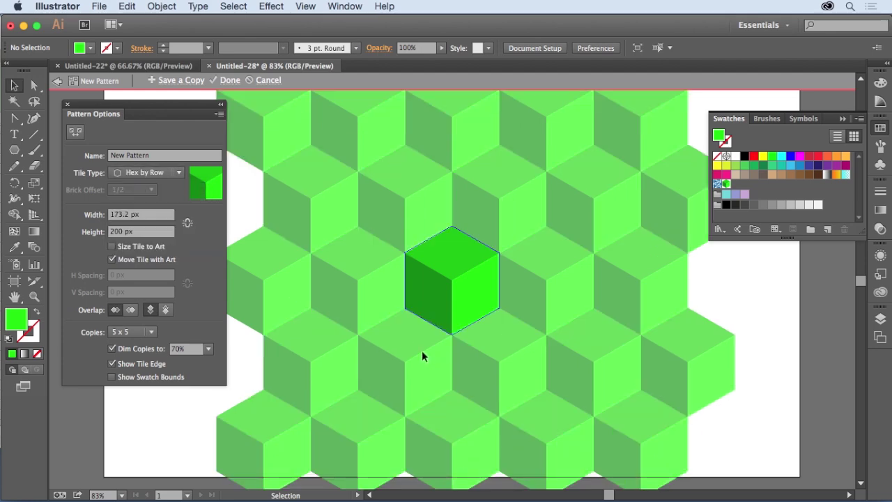
pyautogui.click(230, 80)
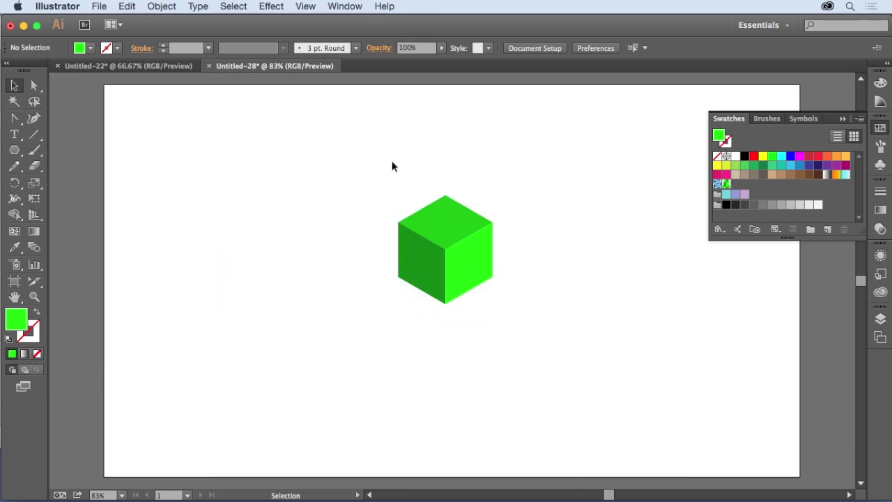
# Delete the cube, draw an artboard-sized rectangle and fill it with the New Pattern swatch
pyautogui.moveTo(363, 159); pyautogui.dragTo(551, 353)
pyautogui.press('Delete')
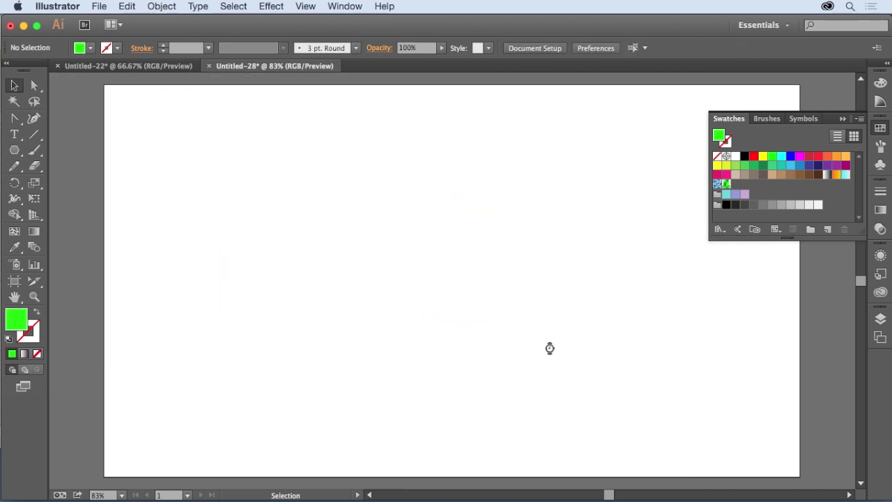
pyautogui.click(20, 152)
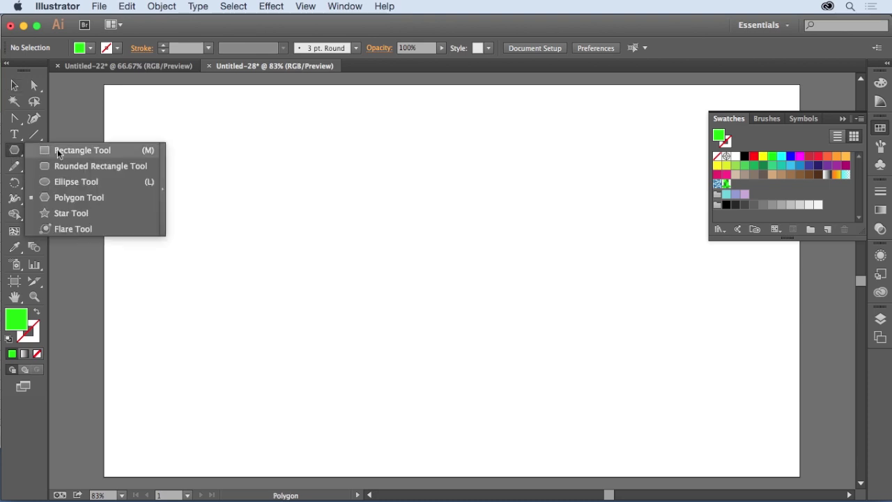
pyautogui.moveTo(19, 152); pyautogui.dragTo(77, 149)
pyautogui.moveTo(105, 85)
pyautogui.mouseDown()
pyautogui.moveTo(140, 134)
pyautogui.moveTo(800, 476)
pyautogui.mouseUp()
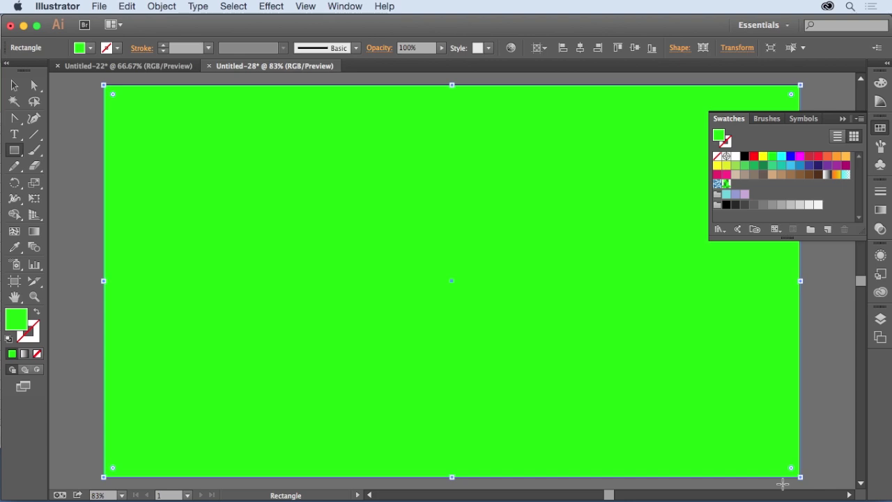
pyautogui.click(727, 184)
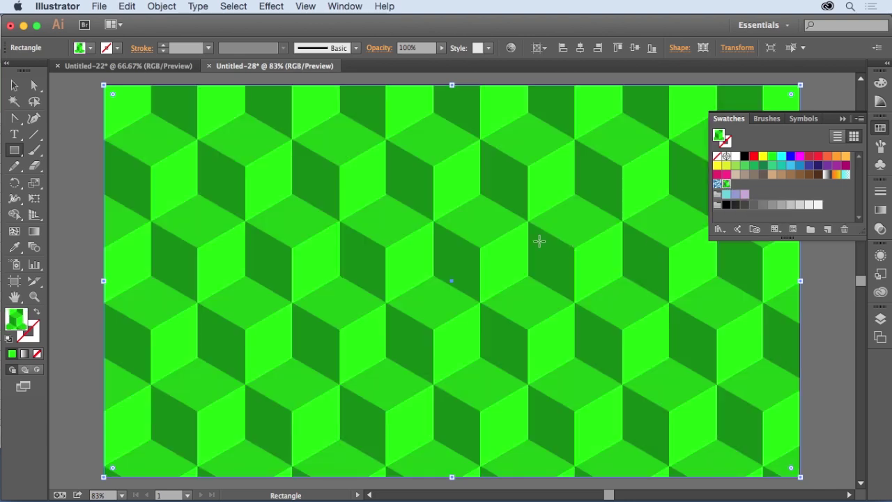
pyautogui.press('v')
pyautogui.click(74, 168)
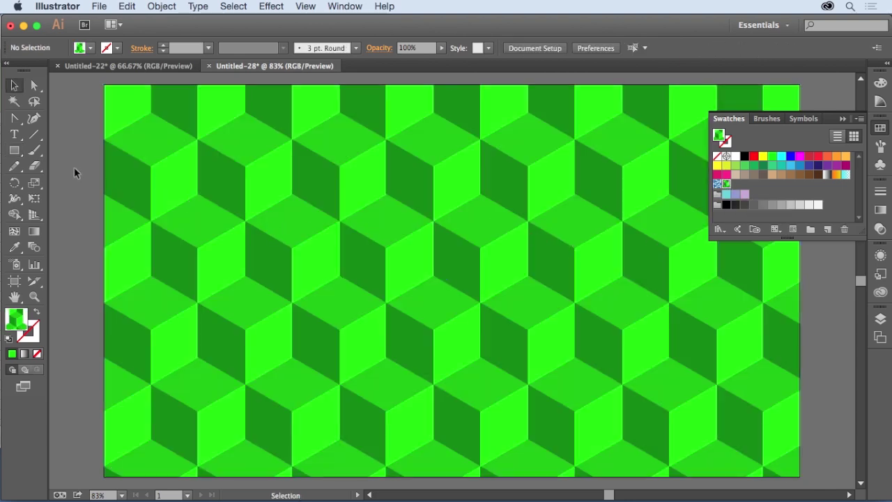